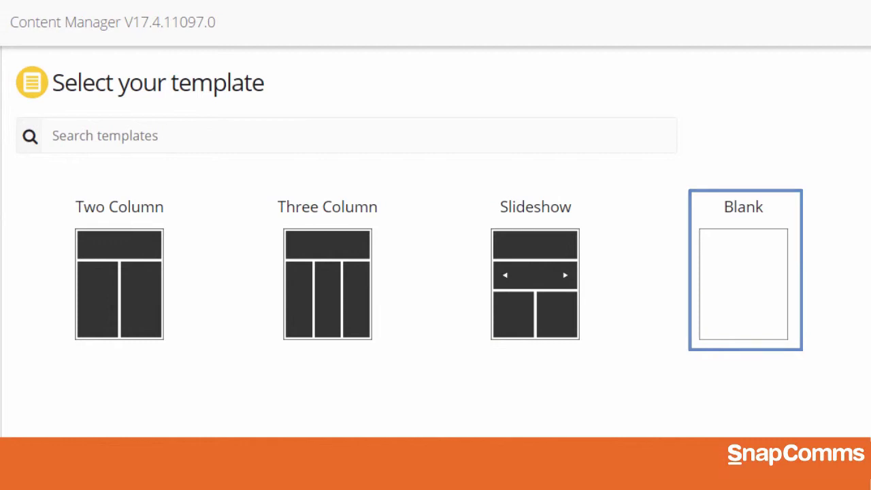
- Create a newsletter named "Company Newsletter #1" from the Two Column template in the Newsletters folder
left_click(124, 333)
type("Company Newsletter (May)")
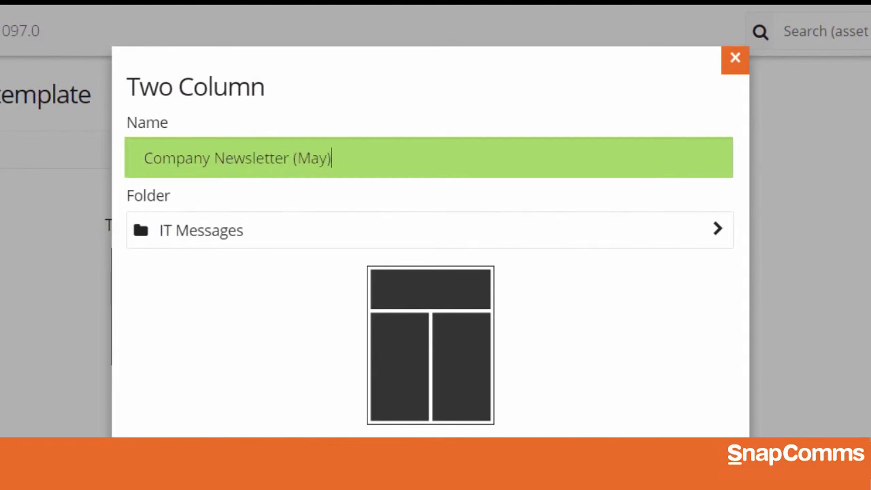
key("BackSpace")
key("BackSpace")
key("BackSpace")
key("BackSpace")
key("BackSpace")
type("#1")
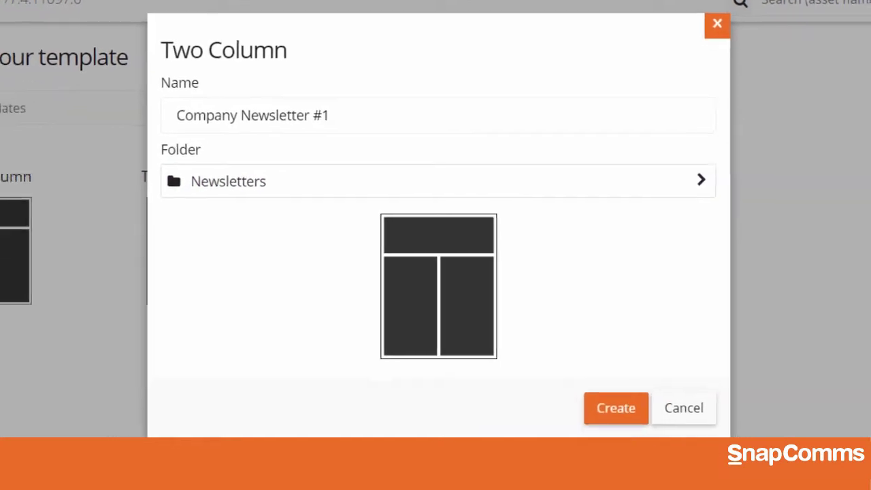
left_click(613, 404)
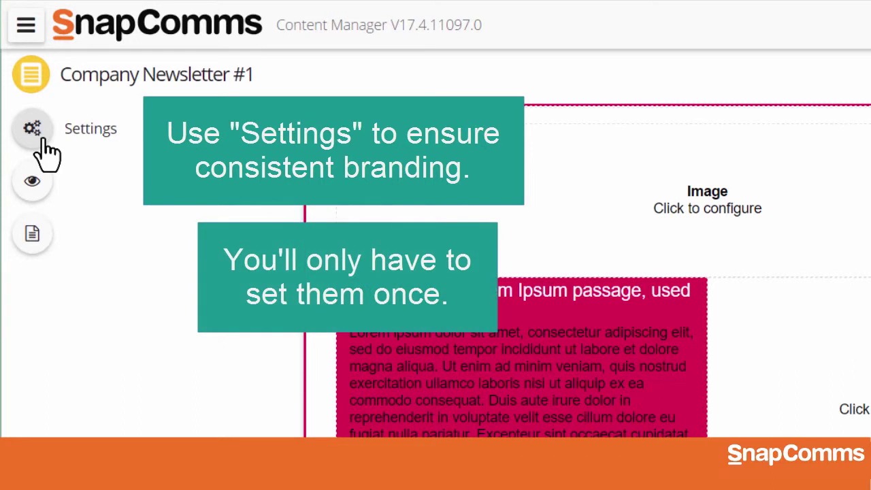
- Fill in the newsletter's general settings with the description "Internal news for our employees." and the Slide-Down display animation
left_click(44, 141)
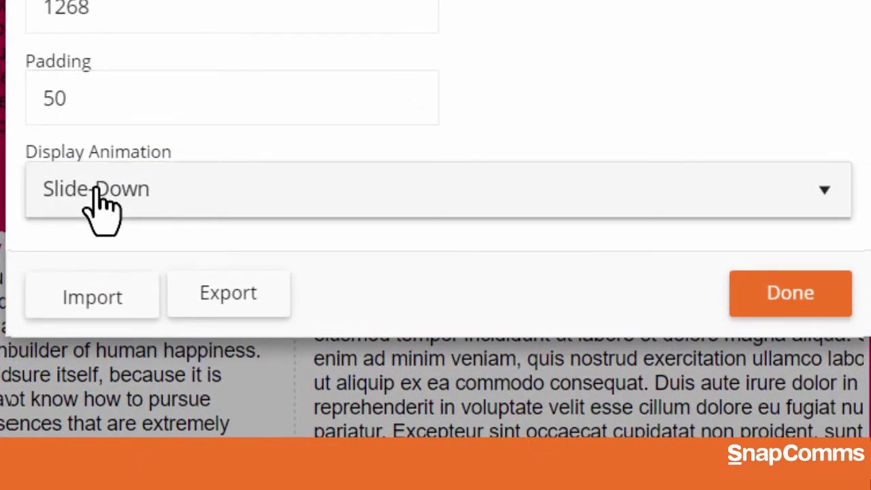
left_click(100, 197)
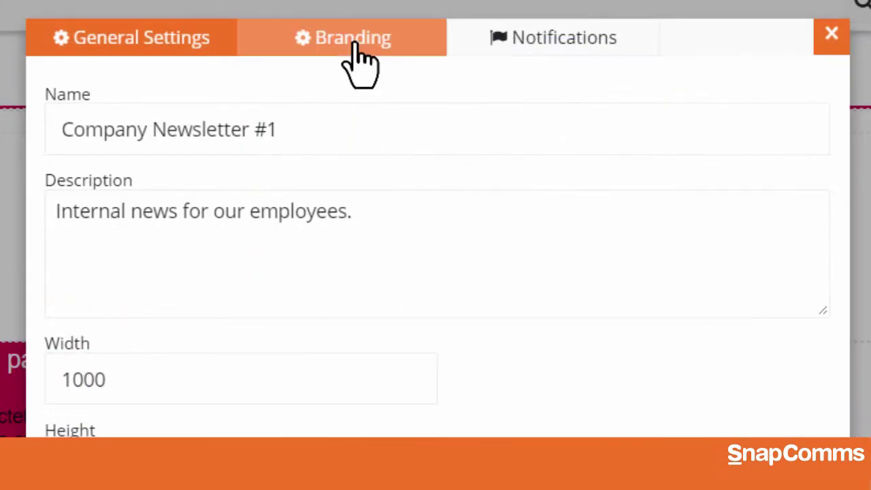
- View the current branding and override it for this newsletter with the primary color #1F57AA
left_click(361, 64)
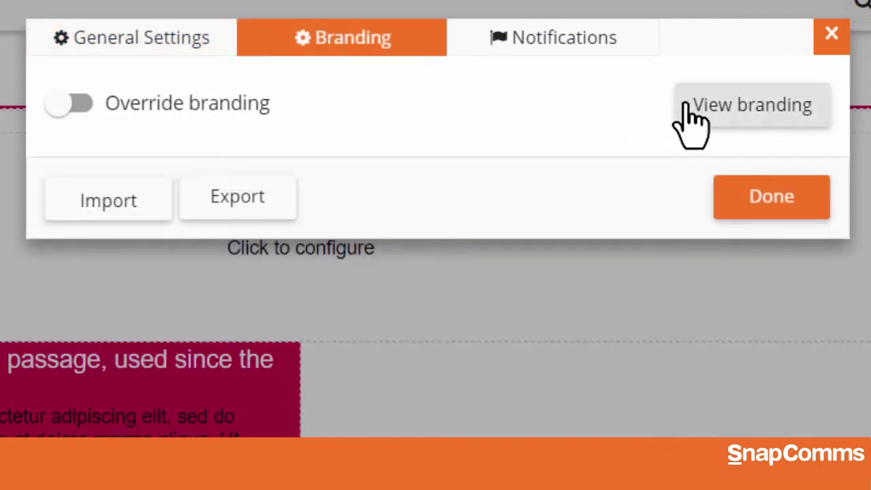
left_click(721, 126)
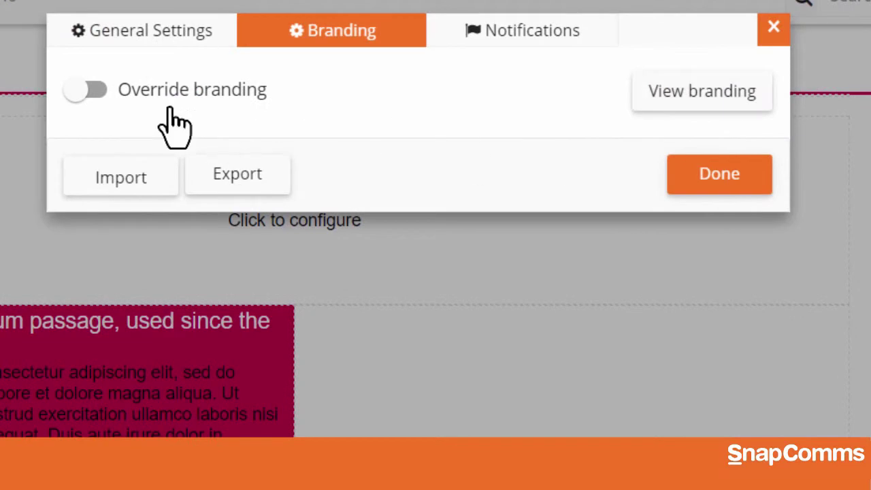
left_click(93, 87)
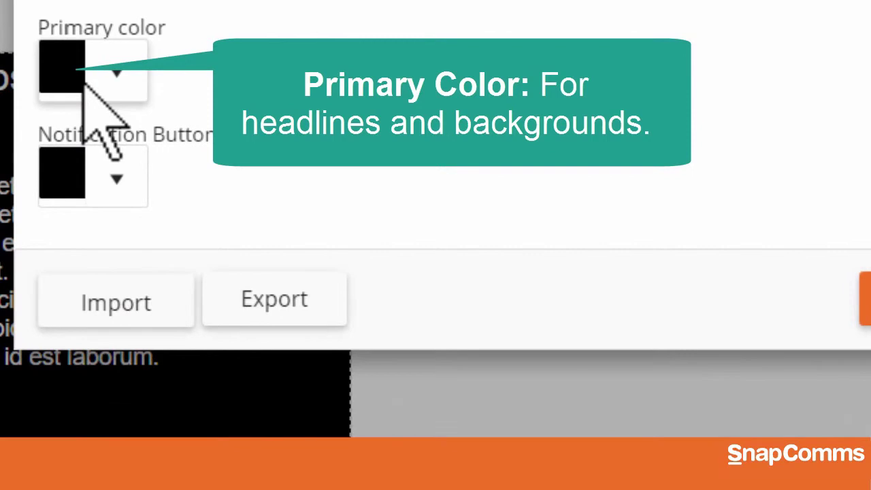
left_click(85, 83)
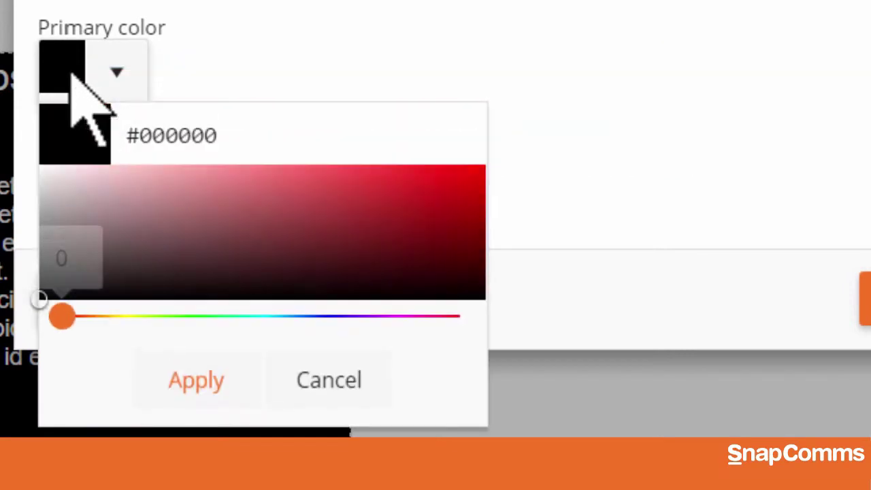
left_click_drag(65, 317, 210, 323)
left_click_drag(215, 224, 276, 198)
type("#1F57AA")
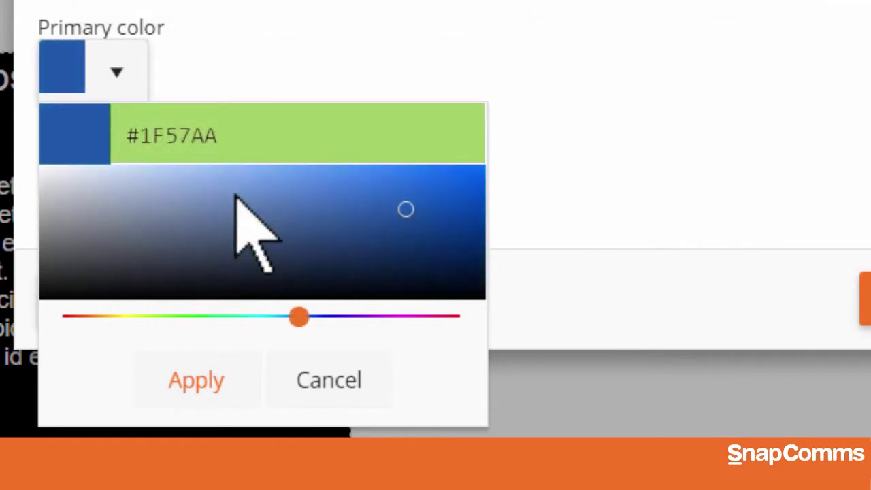
left_click(212, 396)
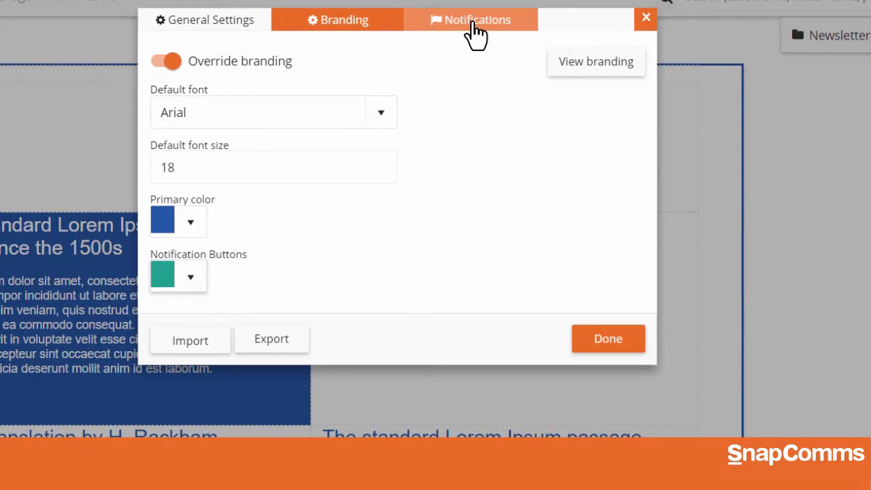
- Set the popup notification to 30 seconds with recurrence frequency 3, a 15-minute interval and sound on, toggle Keep notifying when read, and save the settings
left_click(474, 31)
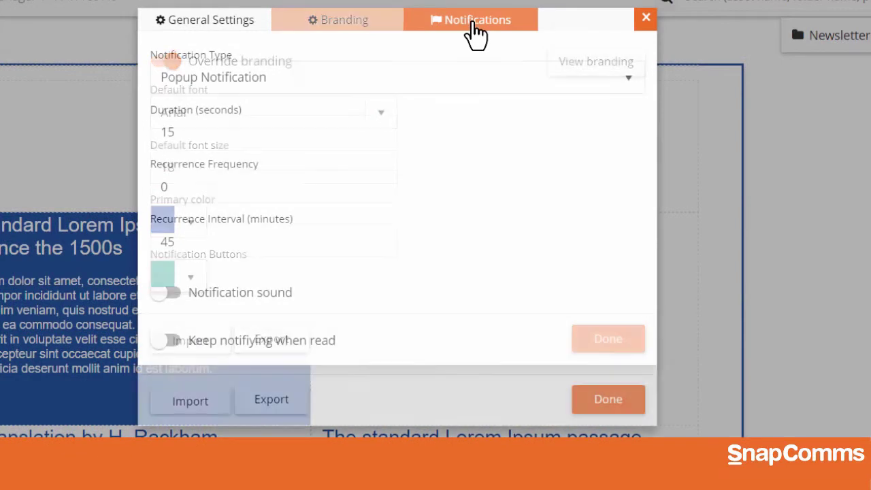
left_click(262, 87)
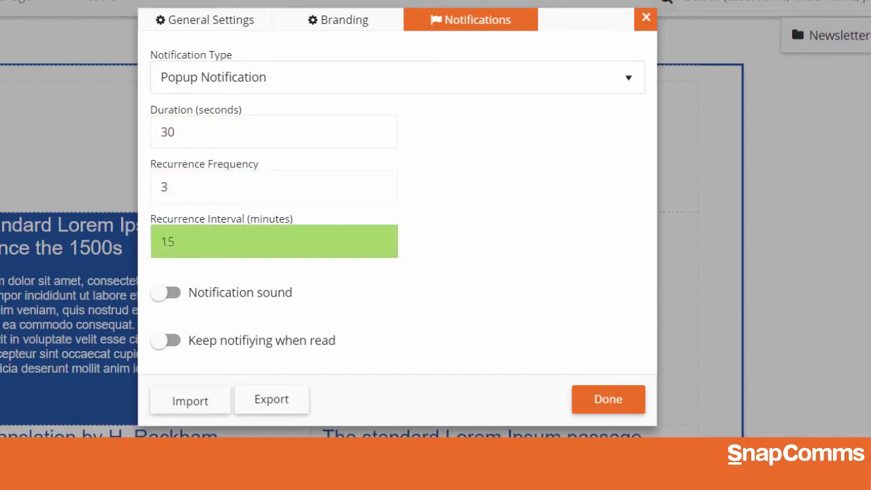
left_click(163, 292)
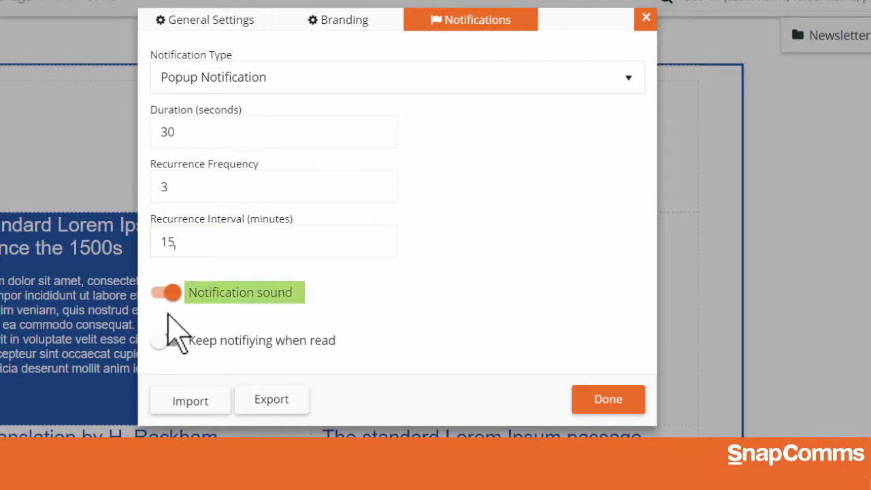
left_click(166, 338)
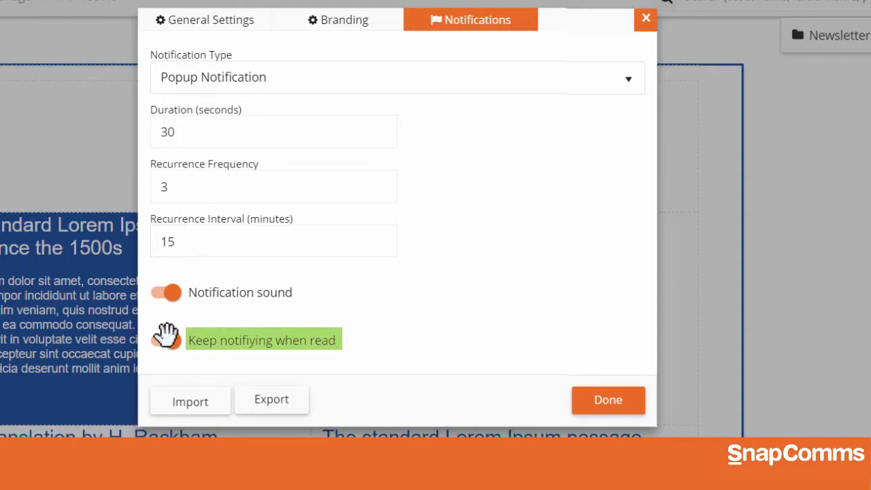
left_click(166, 336)
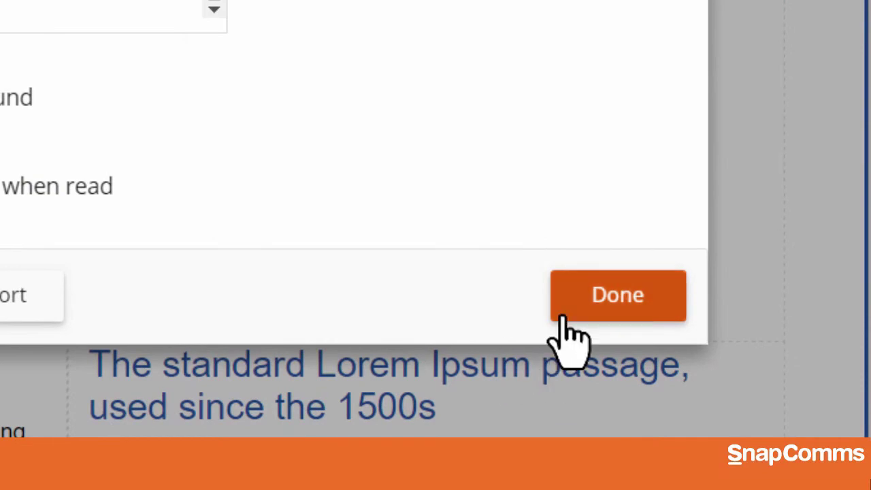
left_click(573, 315)
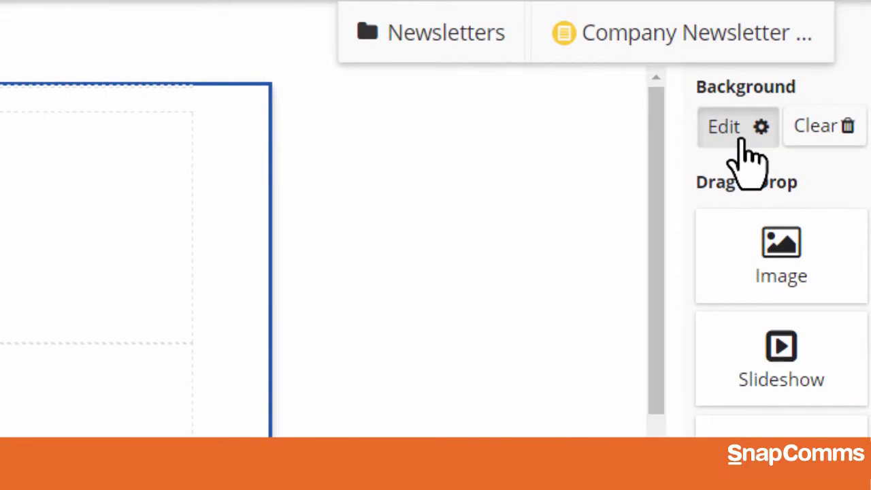
- Try an orange newsletter background with a border of thickness 10 in the default color, and undo the change
left_click(740, 141)
left_click(202, 127)
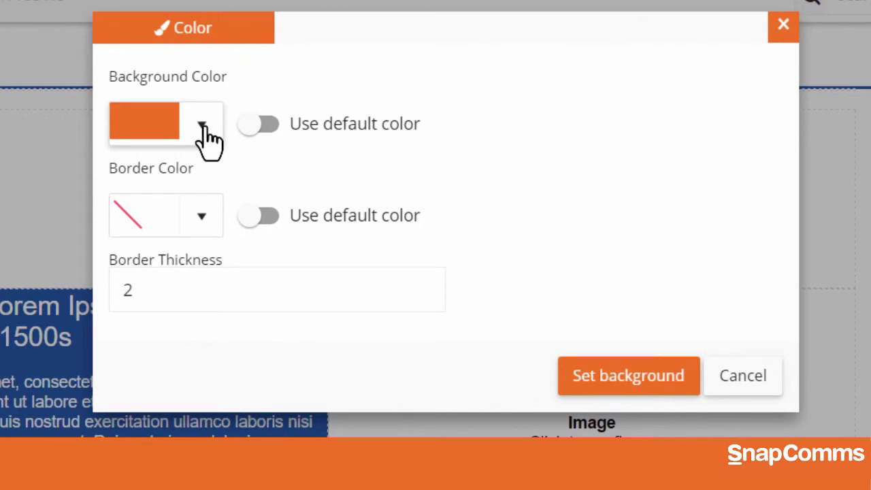
left_click(202, 216)
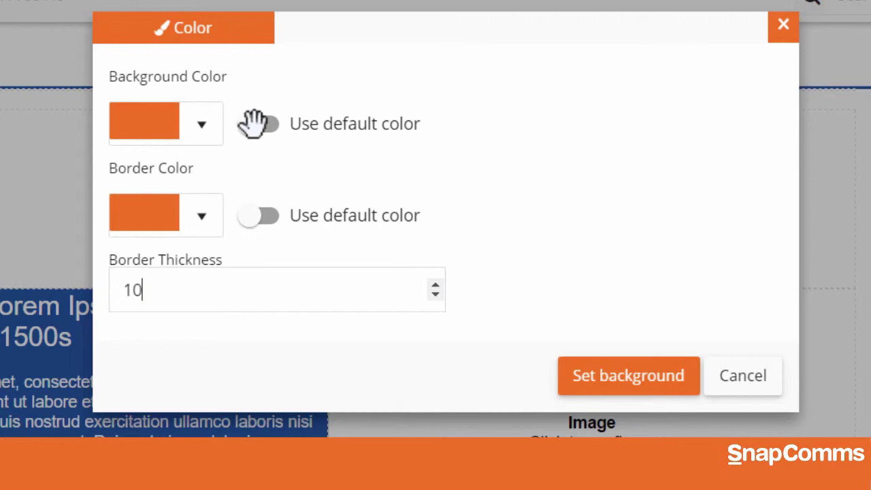
left_click(253, 215)
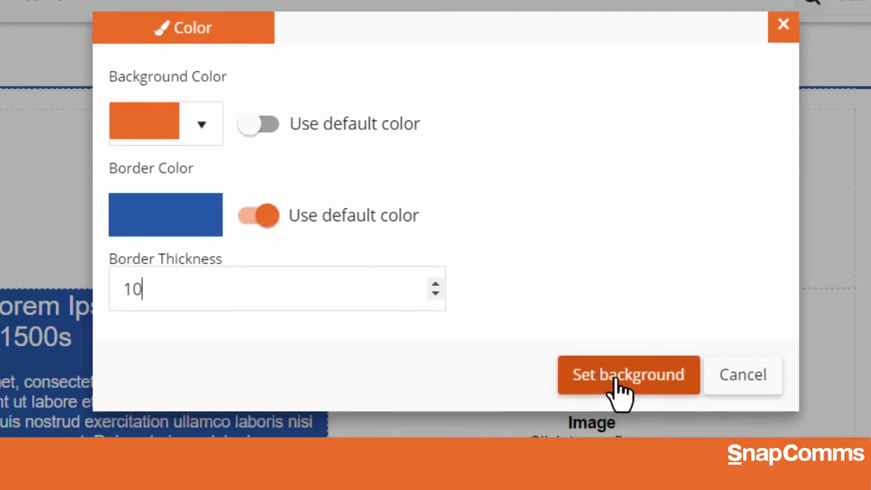
left_click(619, 389)
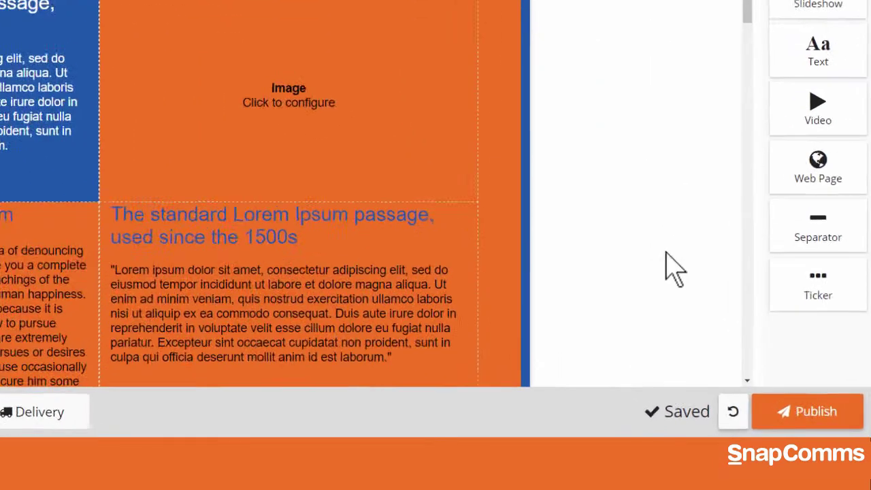
left_click(684, 401)
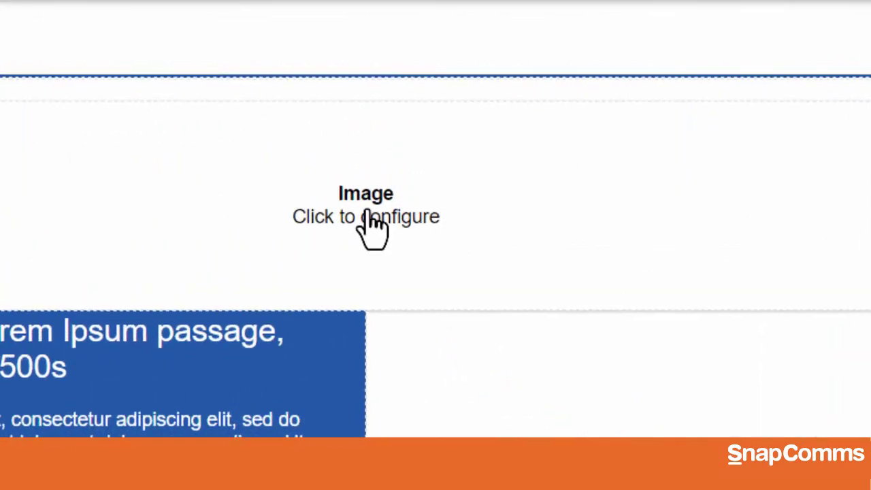
left_click(373, 227)
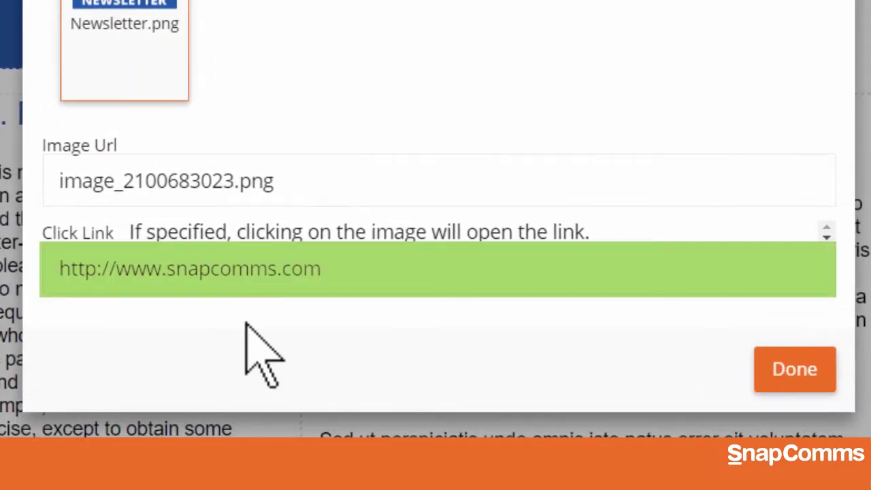
left_click(782, 367)
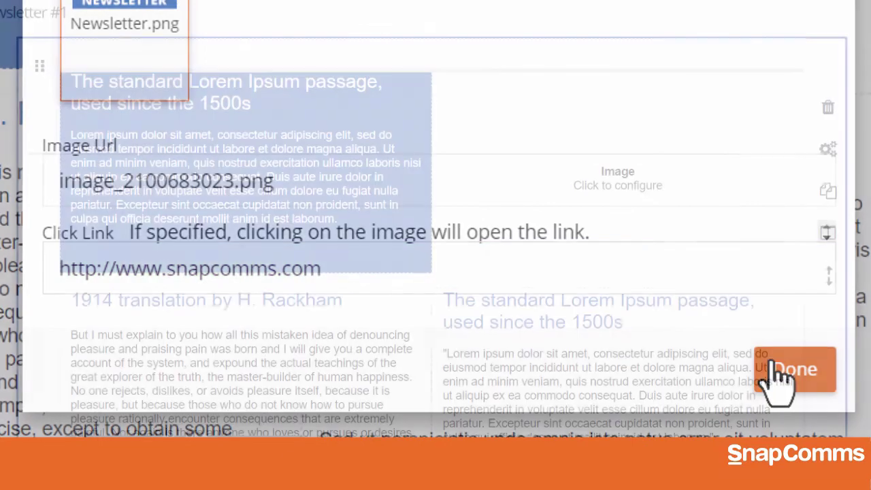